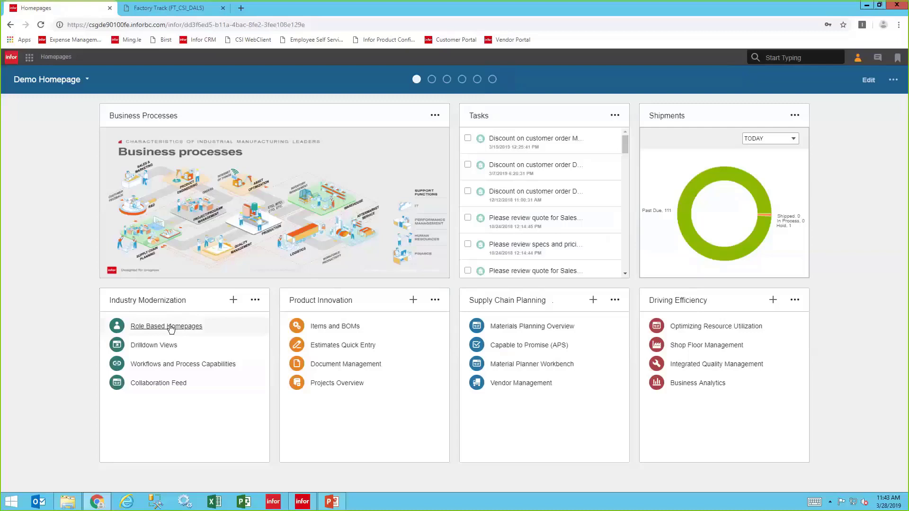
Open the role-based Customer Service Home Page and examine its navigation, order entry, interactions and order status widgets
left_click(171, 327)
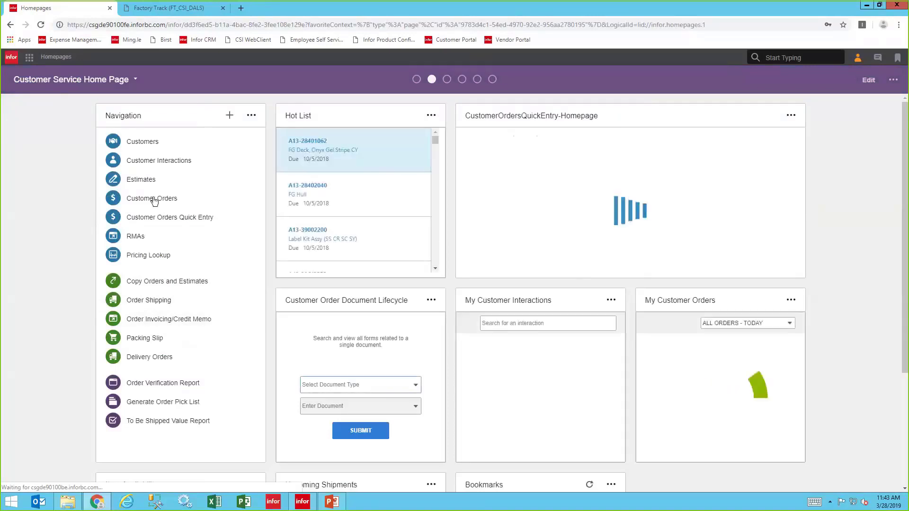
scroll(155, 201, "down", 4)
scroll(251, 138, "up", 4)
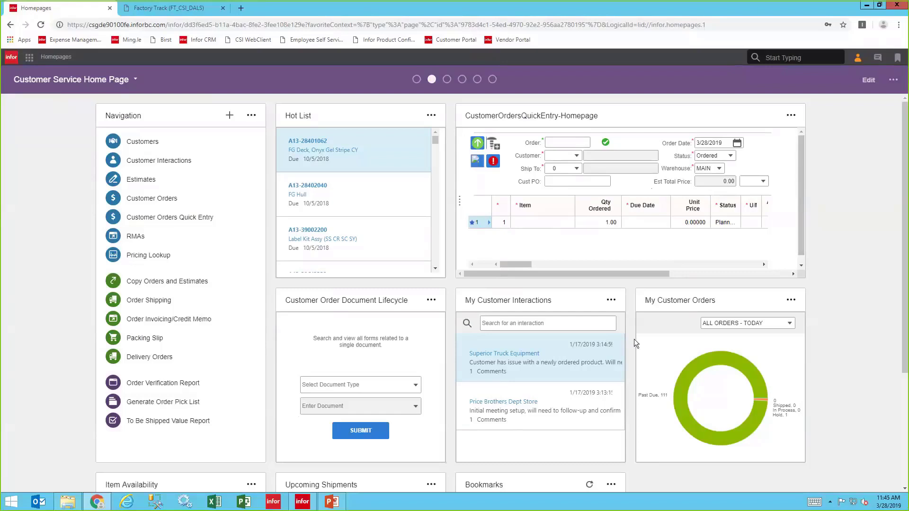
mouse_move(769, 389)
On the Planning and Purchasing Homepage, try narrowing the PurchaseOrdersQuickEntry-Homepage widget to one column and moving Planned Purchases to the row's end
left_click(447, 80)
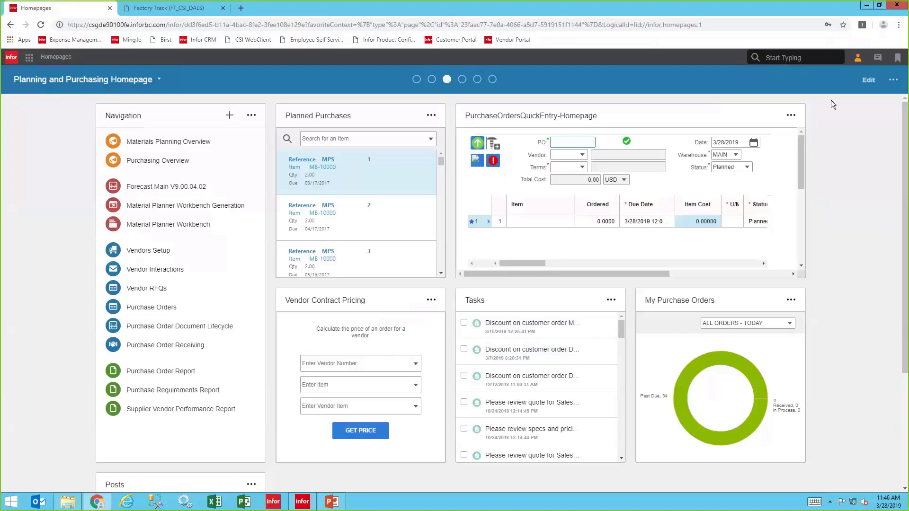
left_click(868, 82)
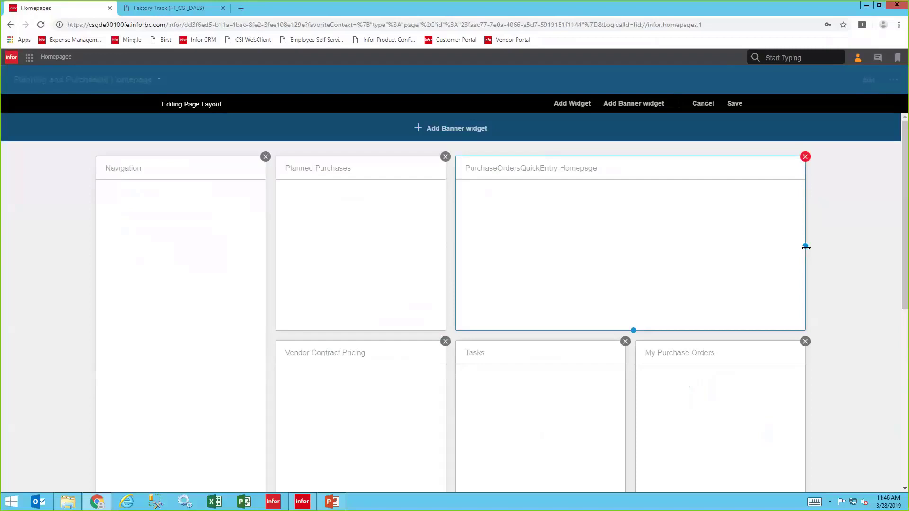
left_click_drag(805, 247, 629, 266)
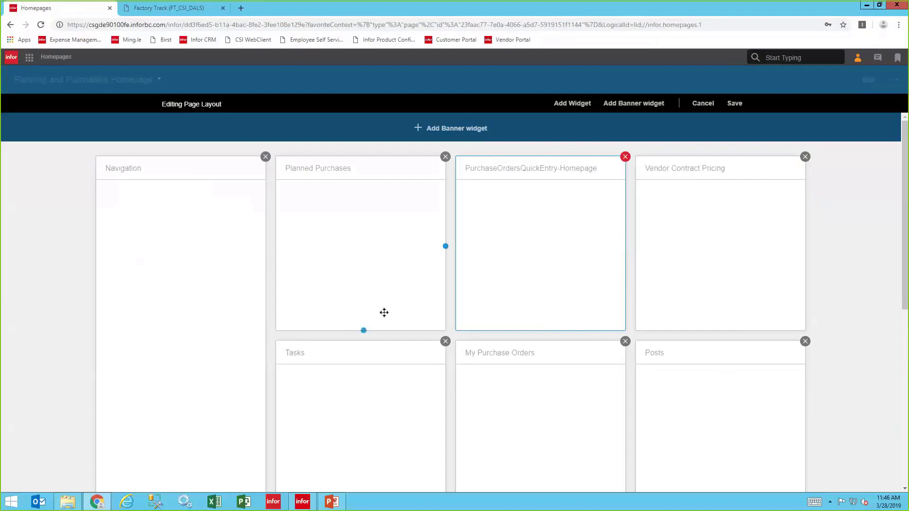
left_click_drag(420, 239, 749, 238)
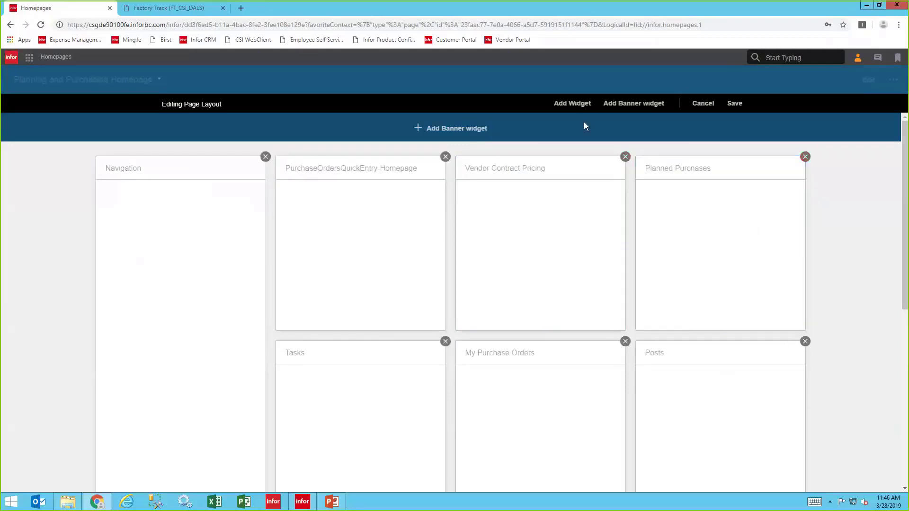
View the Widget Catalog for addable widgets and discard the page layout edits
left_click(573, 105)
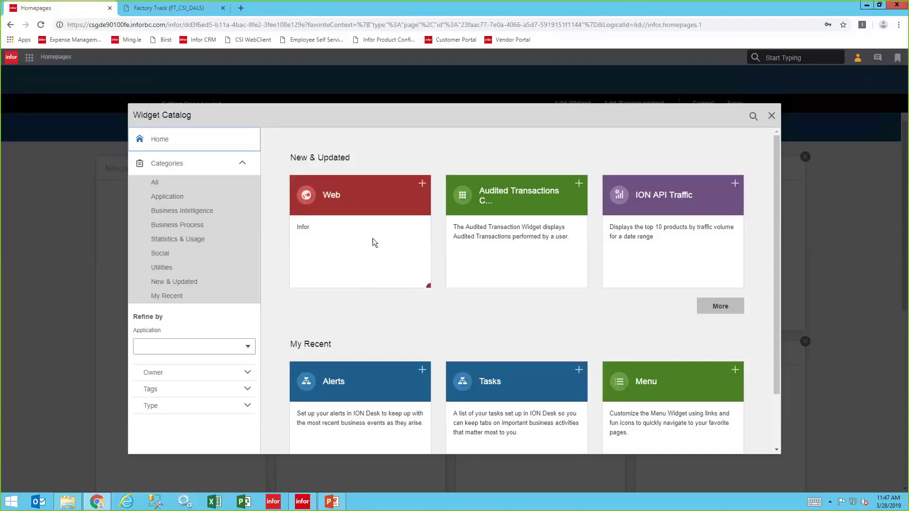
left_click(773, 117)
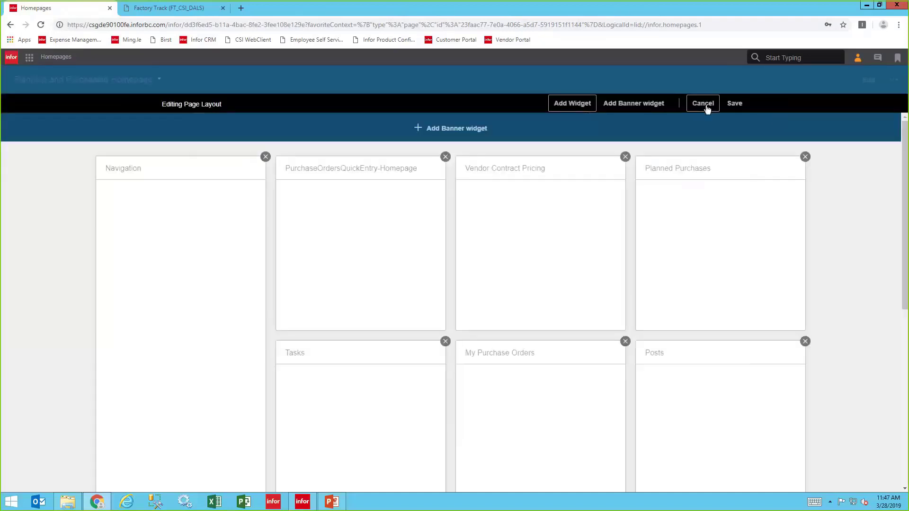
left_click(704, 105)
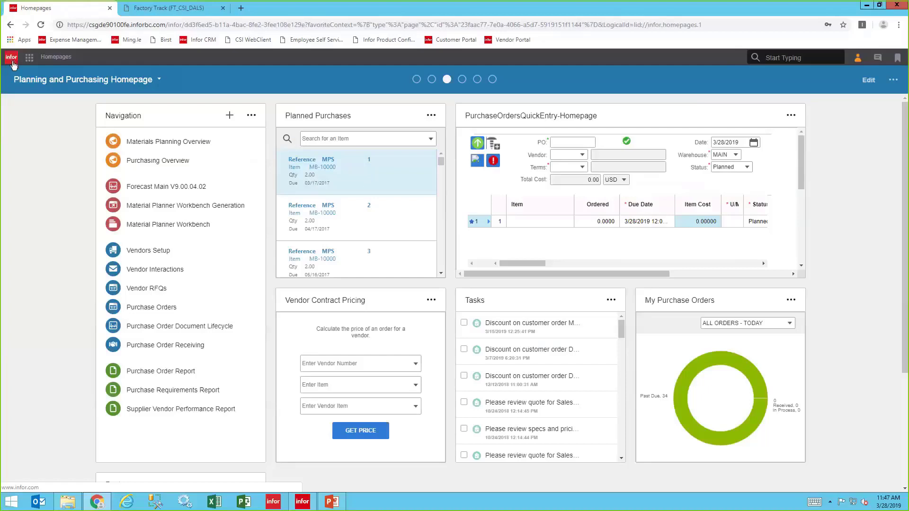
Open Drilldown Views from the Demo Homepage and display the Inventory Control critical numbers
left_click(415, 82)
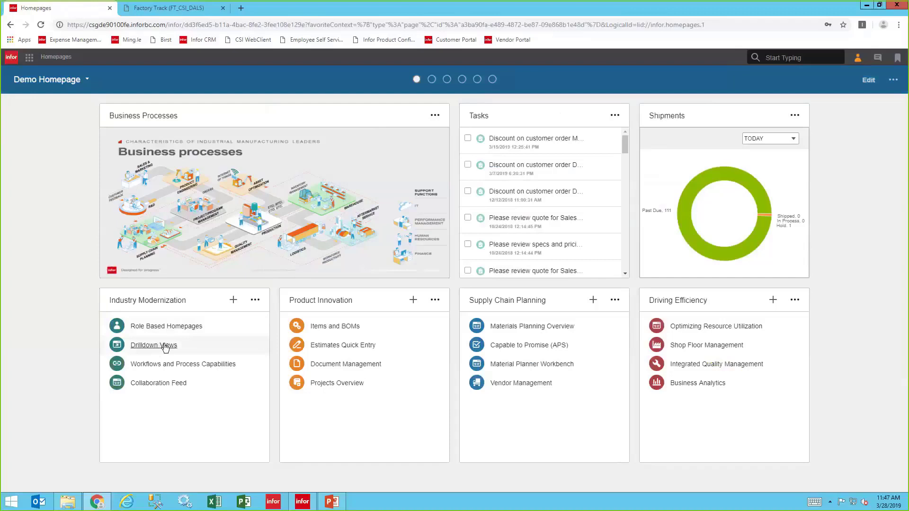
left_click(165, 346)
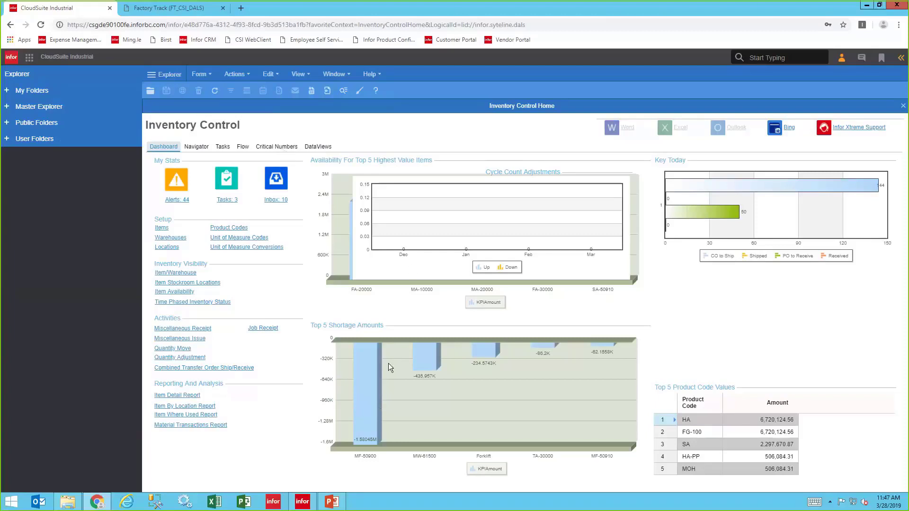
mouse_move(382, 400)
left_click(276, 149)
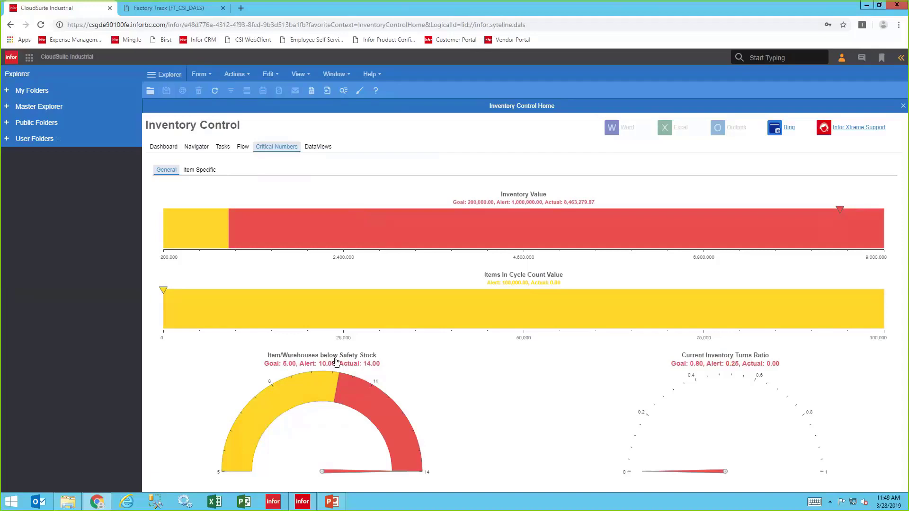
Drill down into Item/Warehouses below Safety Stock, examine its quantity columns and Safety Stock filter options, and close the drilldown
left_click(329, 402)
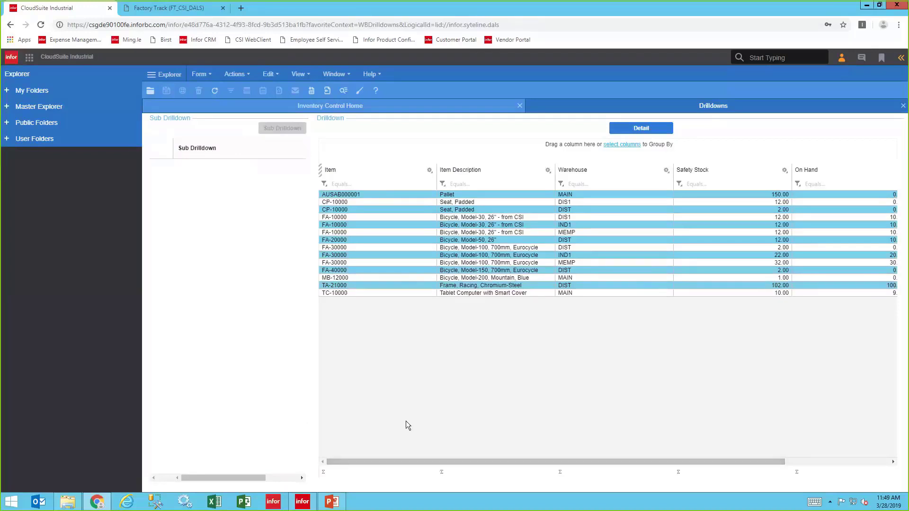
left_click_drag(422, 464, 547, 473)
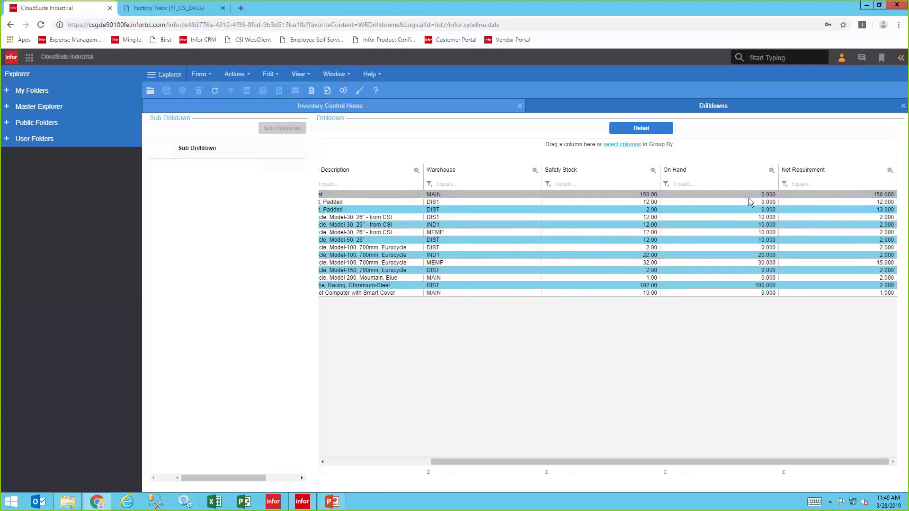
left_click(620, 184)
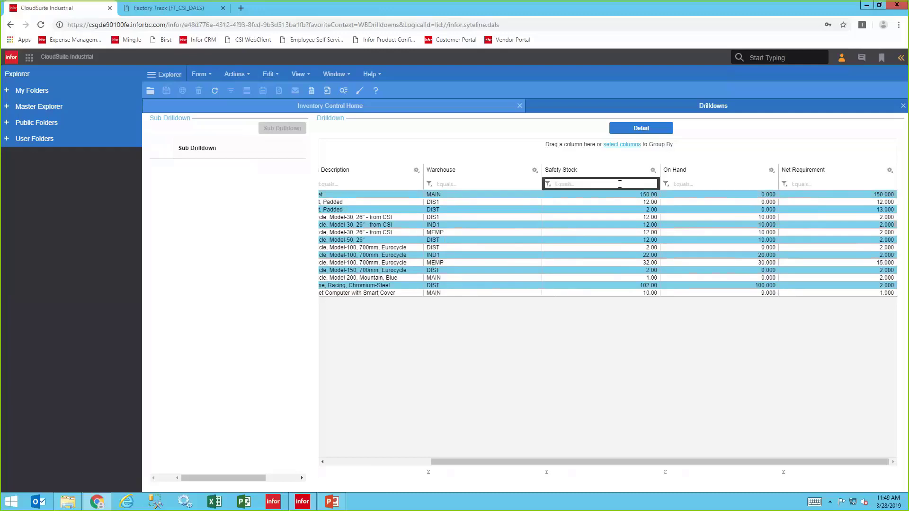
left_click(547, 184)
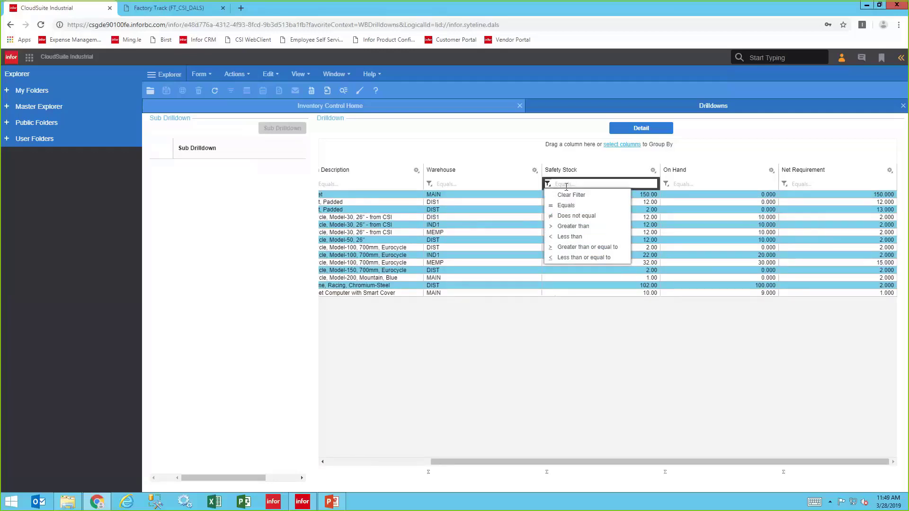
left_click(603, 327)
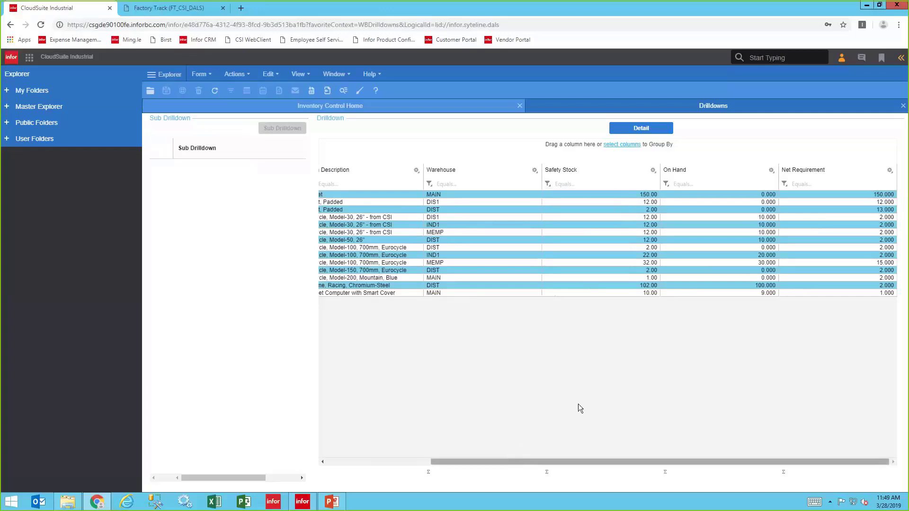
left_click(903, 106)
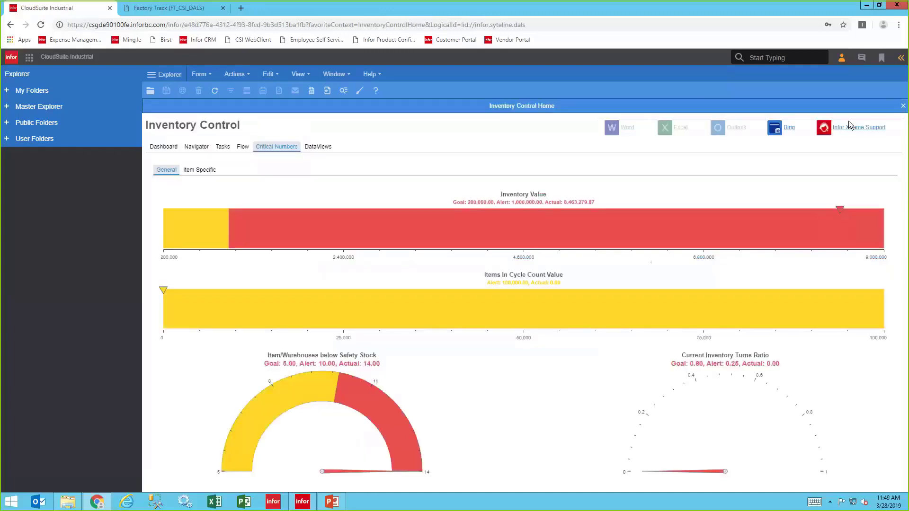
Examine the Inventory Value critical number's snapshots, comparing the actual values of the dated bars, and close the snapshots form
right_click(517, 226)
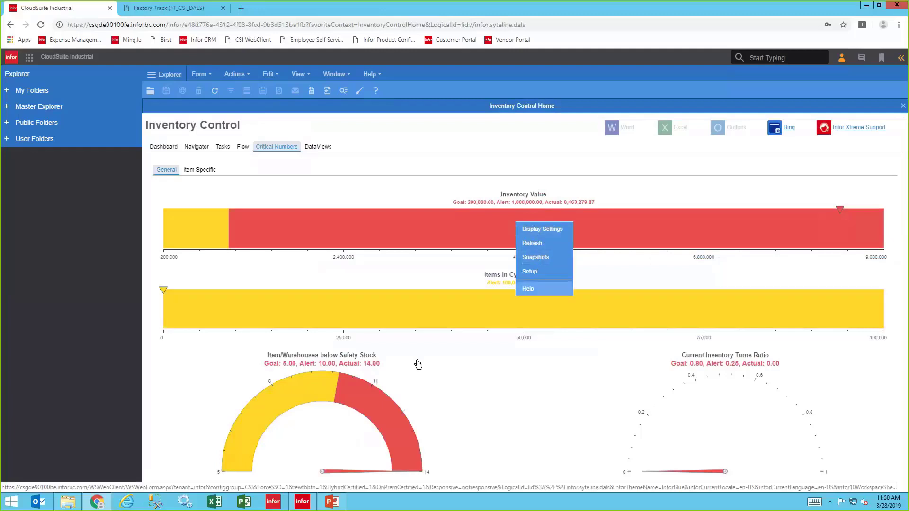
left_click(544, 257)
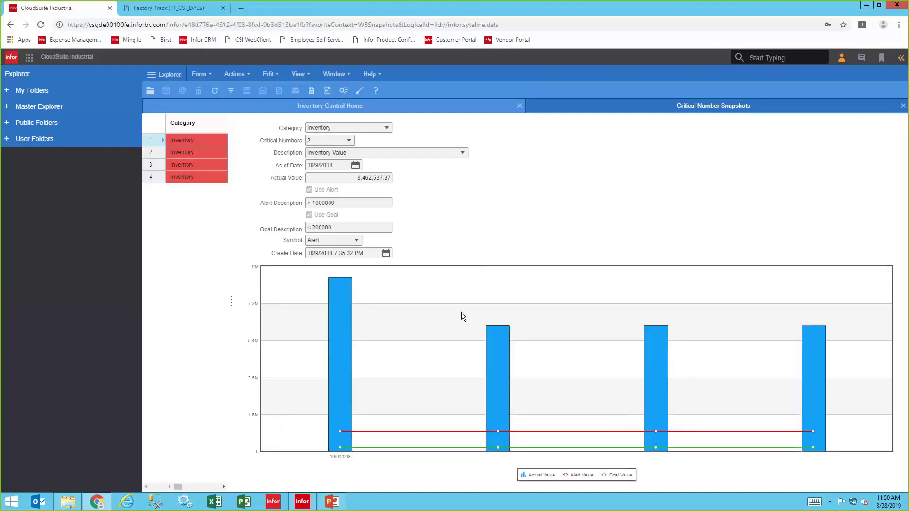
mouse_move(300, 379)
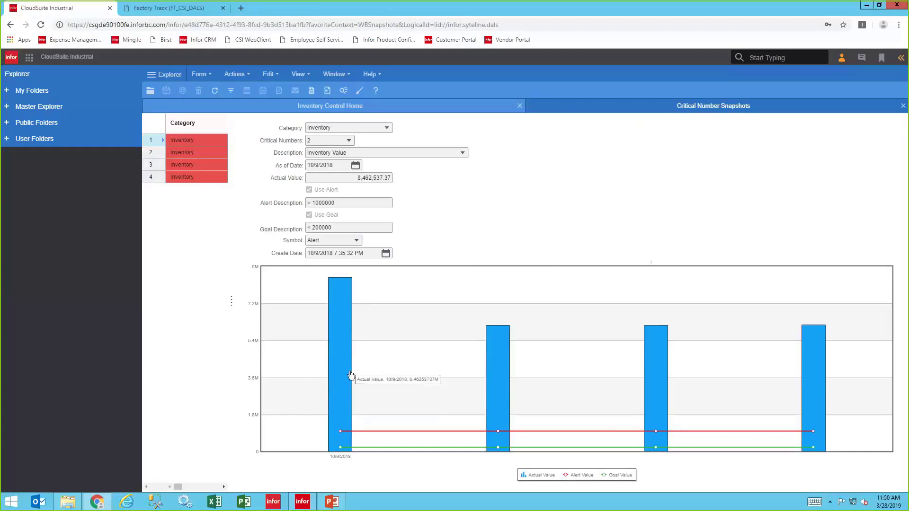
mouse_move(507, 387)
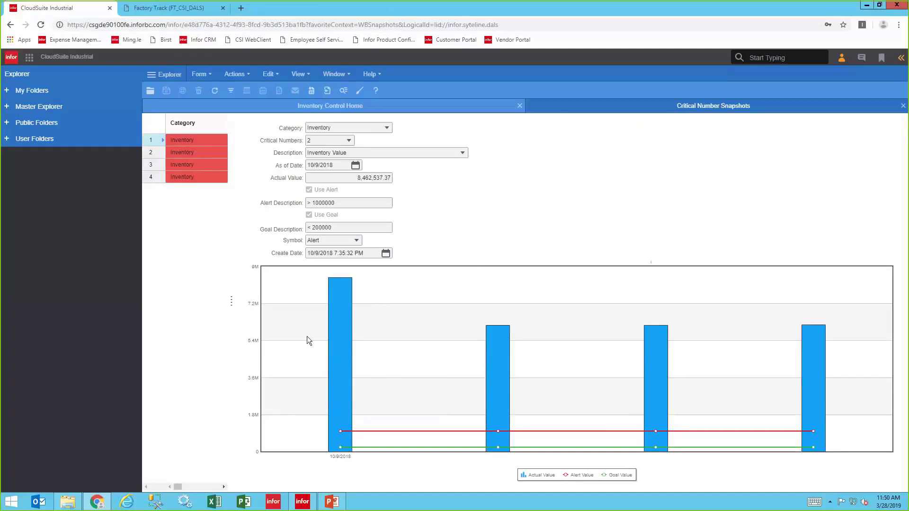
mouse_move(337, 326)
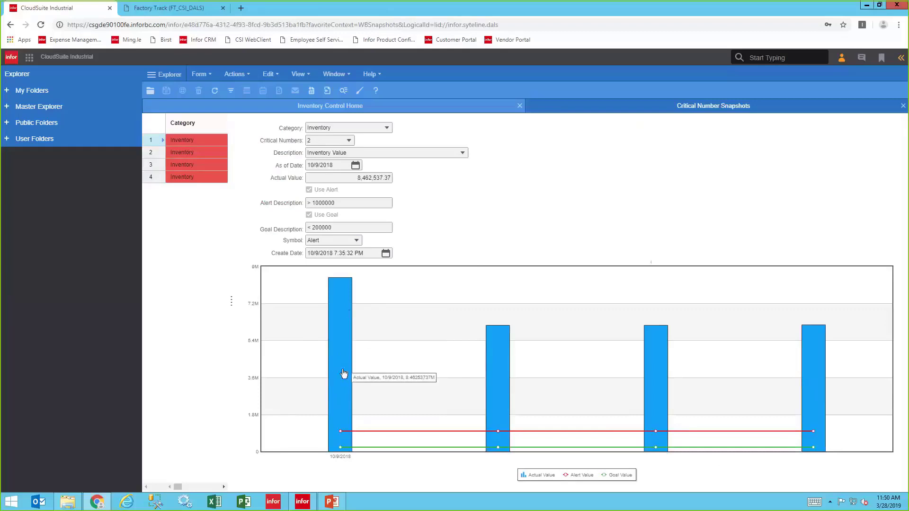
mouse_move(661, 354)
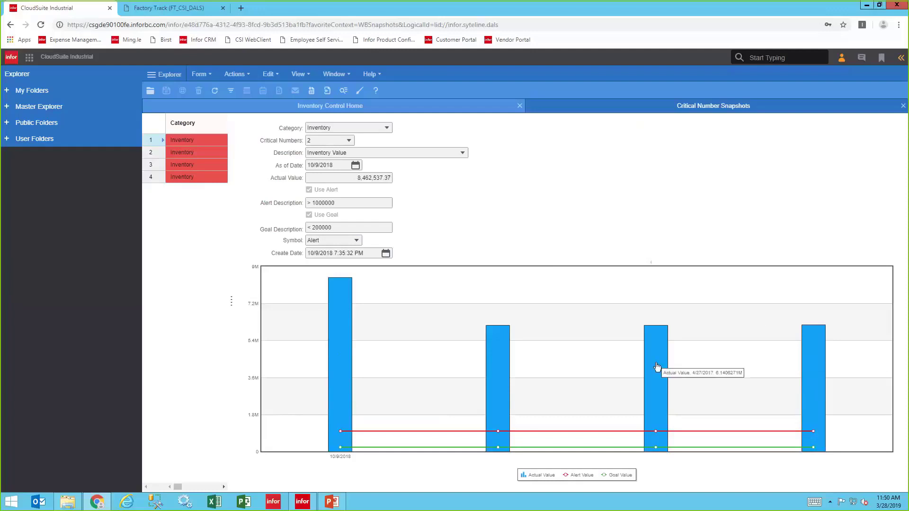
left_click(904, 107)
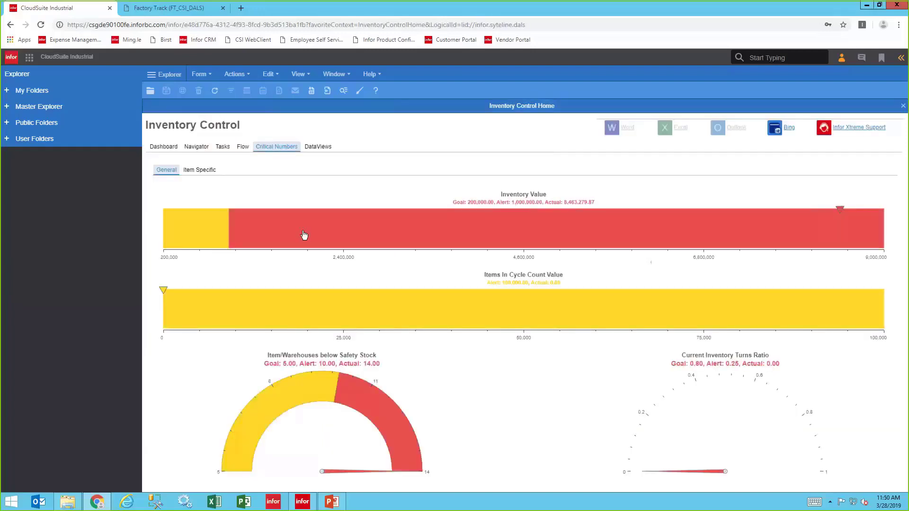
Return to the homepage, switch to CloudSuite Industrial and open the Customer Orders form
left_click(10, 61)
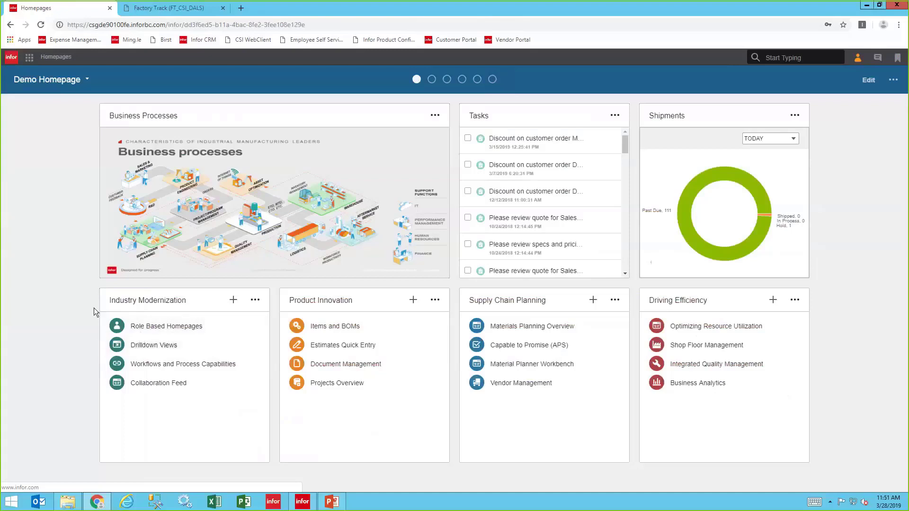
left_click(29, 58)
left_click(97, 111)
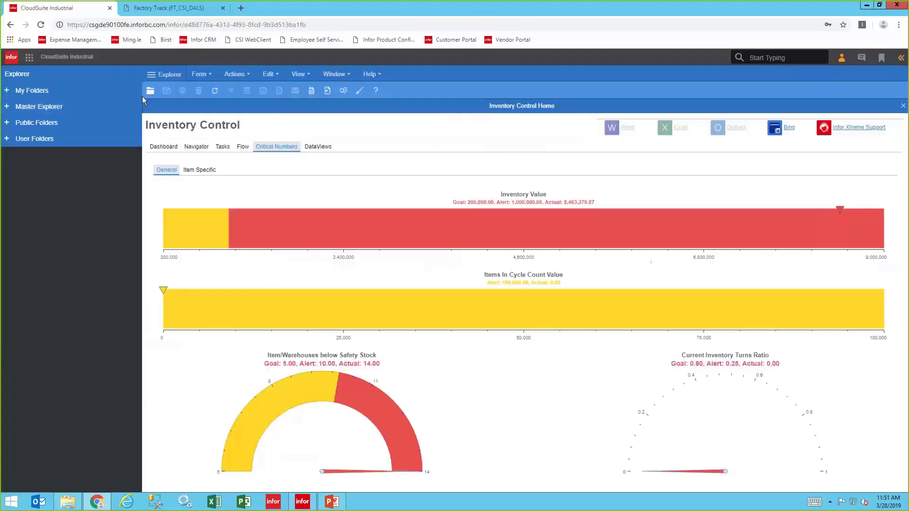
left_click(150, 91)
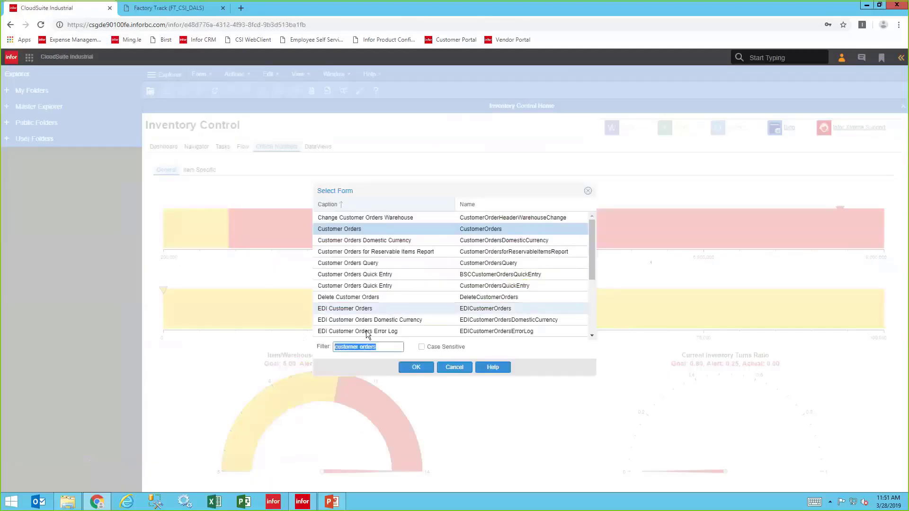
double_click(355, 229)
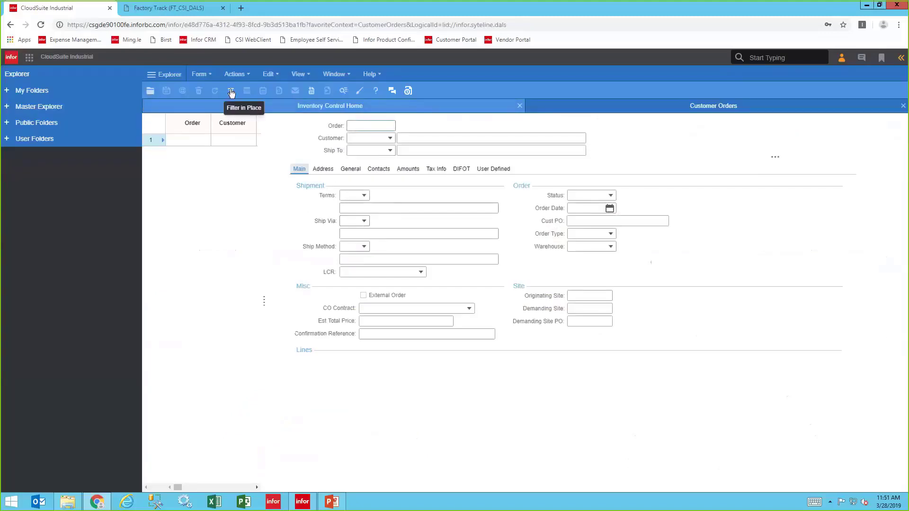
Load the customer order records and widen the order list to show the address and estimated total price columns
left_click(231, 91)
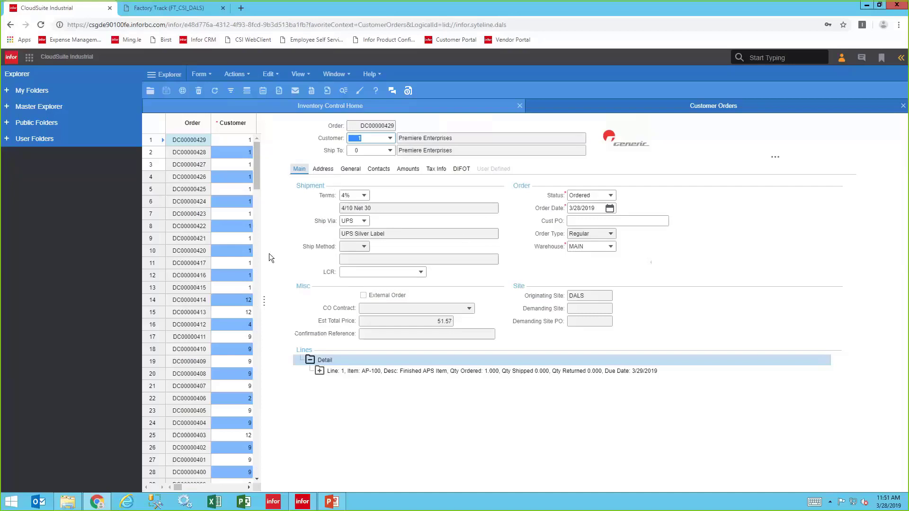
left_click_drag(264, 258, 750, 288)
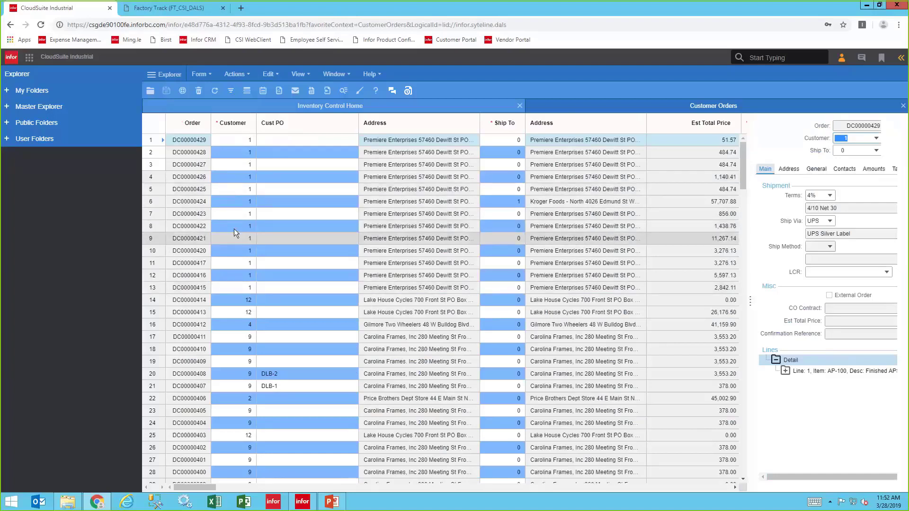
Open the customer orders as a DataView and group the rows by Customer Name
left_click(328, 92)
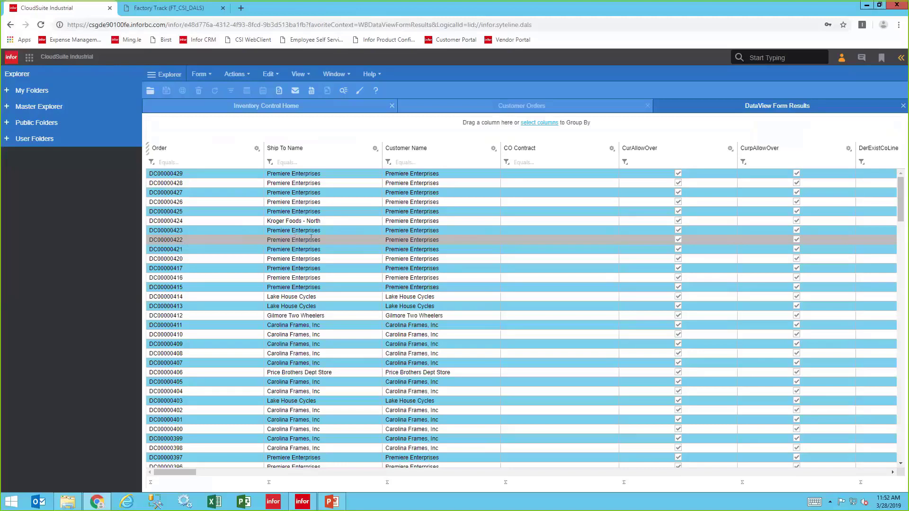
left_click(467, 154)
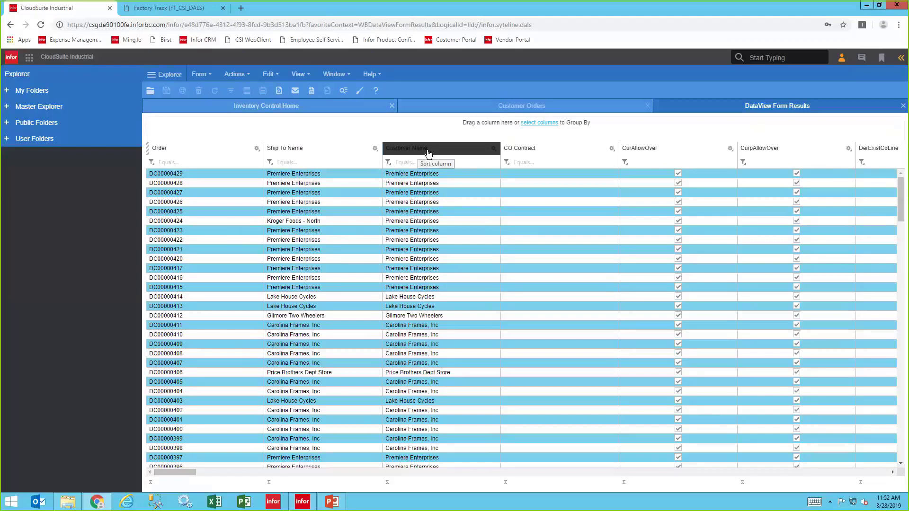
left_click_drag(429, 153, 209, 130)
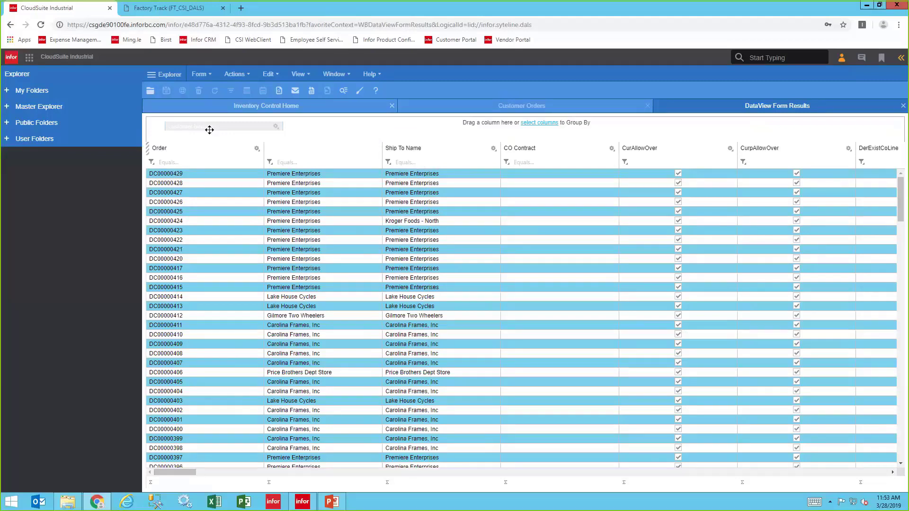
mouse_move(209, 130)
left_mouse_down()
mouse_move(240, 127)
mouse_move(222, 122)
mouse_move(220, 131)
left_mouse_up()
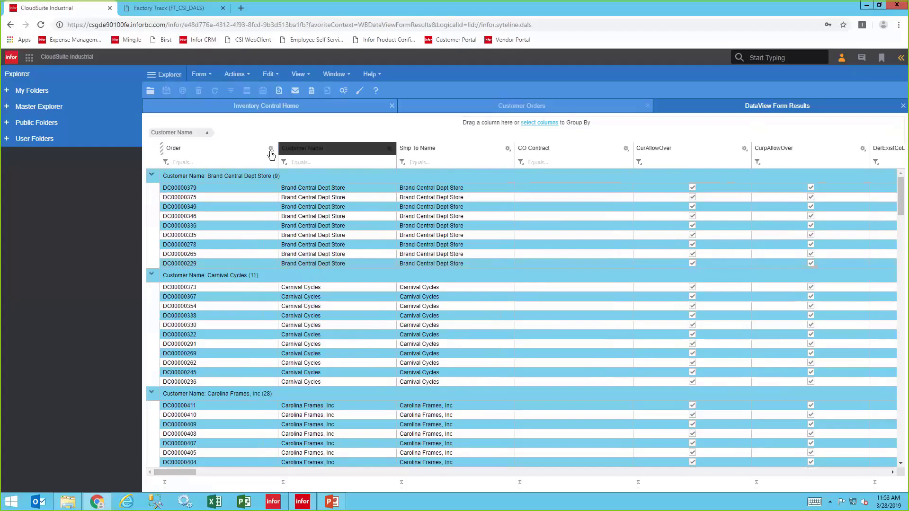
Filter the grouped customer orders by Order Date to show only last year's orders
left_click(288, 163)
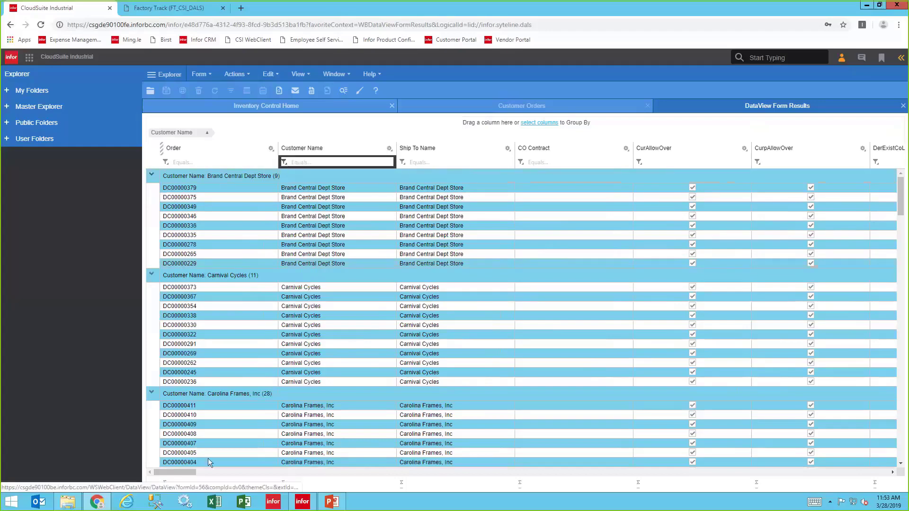
left_click_drag(193, 472, 288, 487)
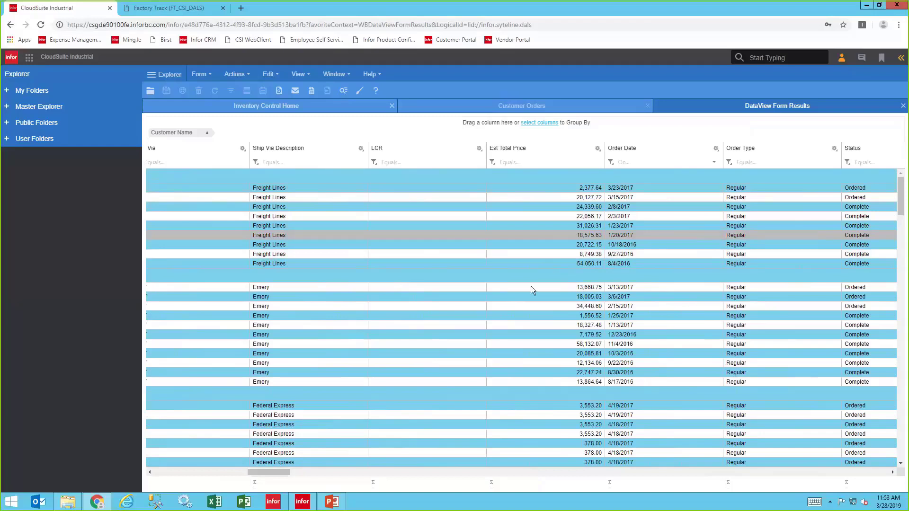
left_click(612, 163)
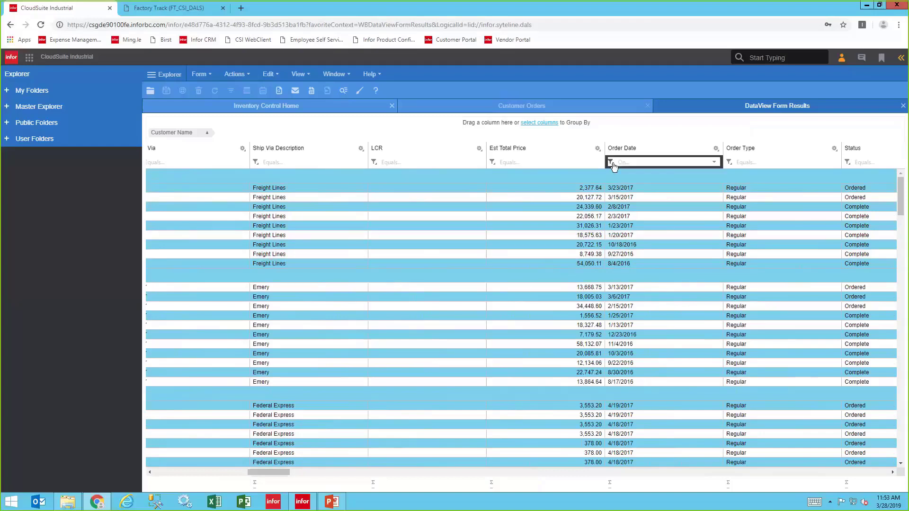
left_click(612, 163)
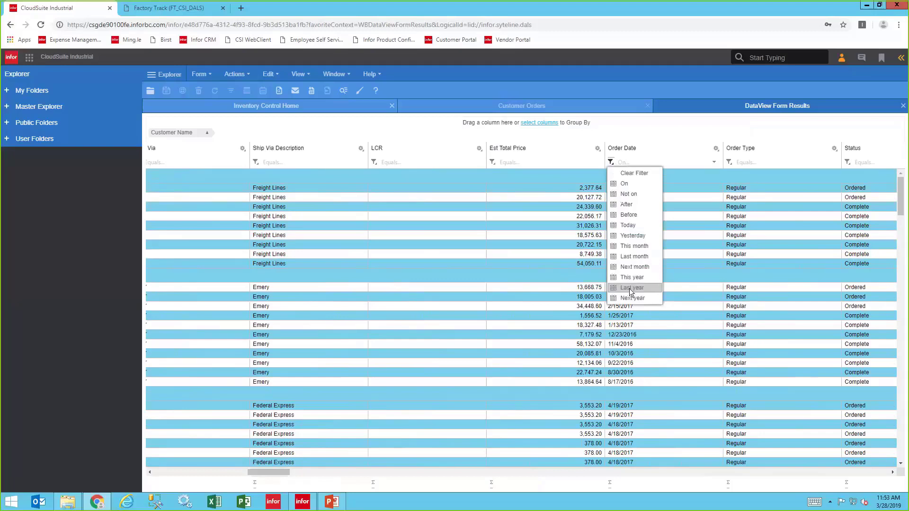
left_click(630, 288)
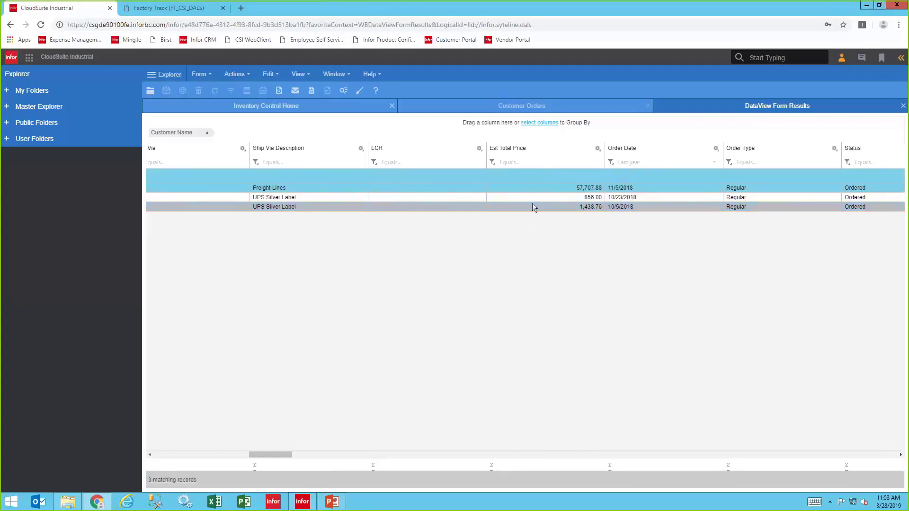
Replace the last-year condition on the Order Date filter with Not on, leaving the date empty
left_click(610, 162)
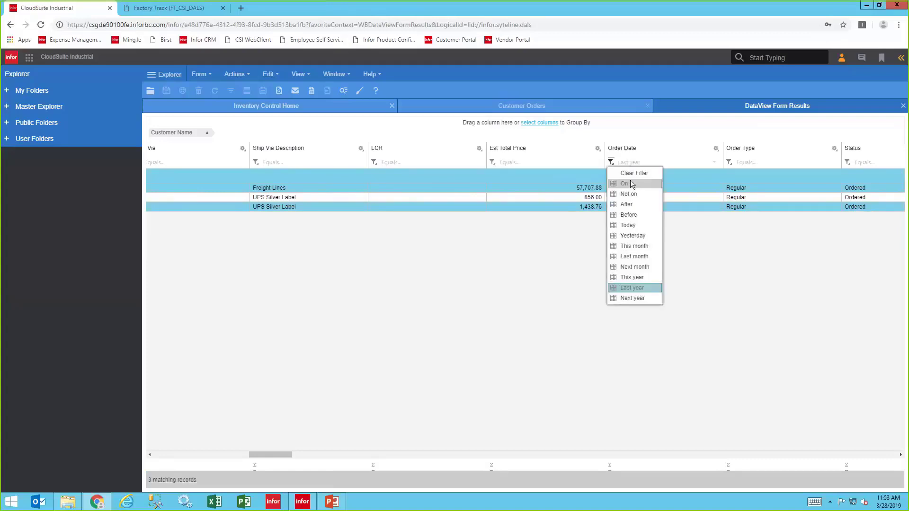
left_click(629, 195)
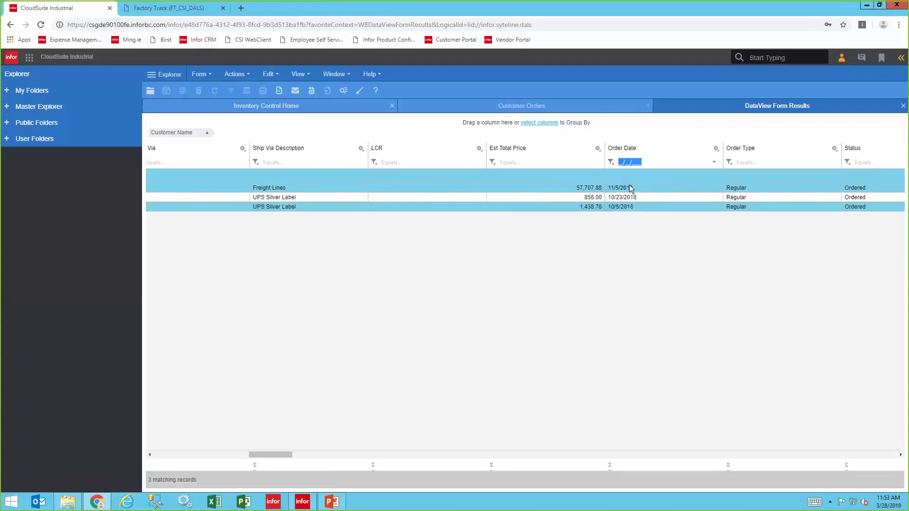
left_click(611, 163)
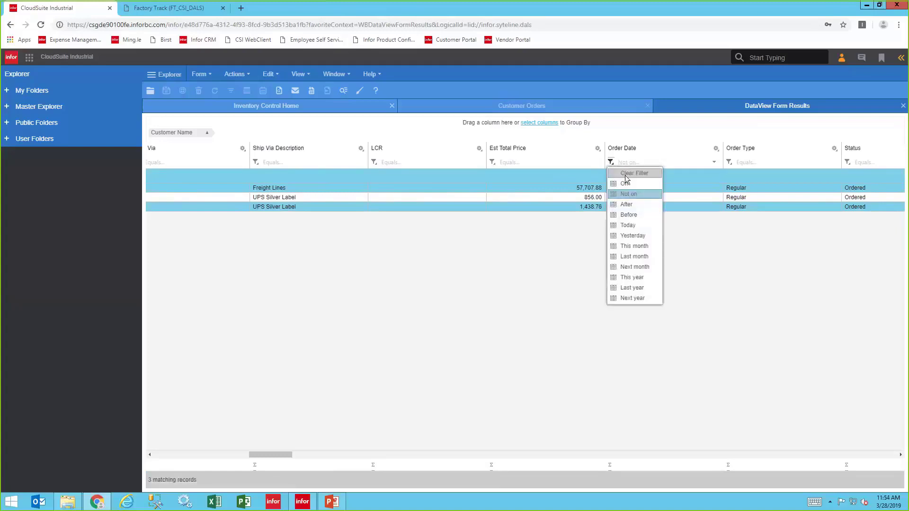
left_click(675, 229)
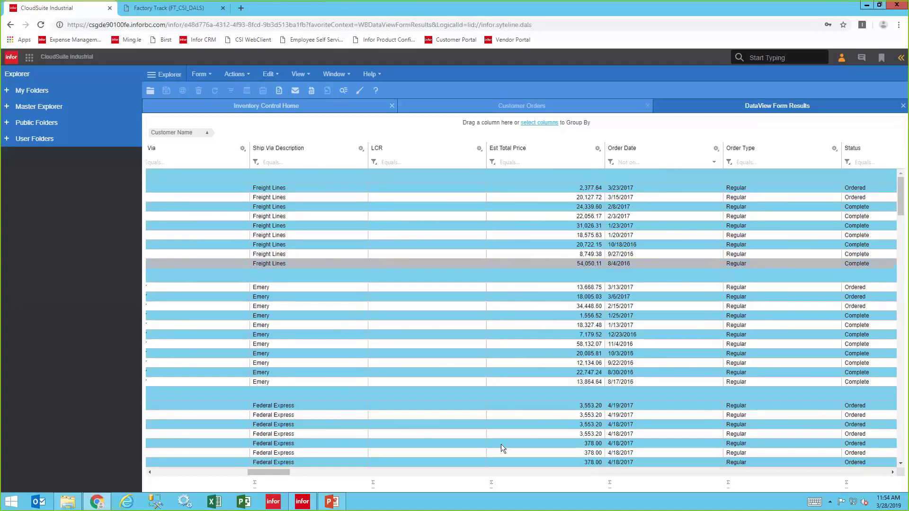
Add a Sum total to the Est Total Price column, return to the first columns and close the DataView results
left_click(492, 483)
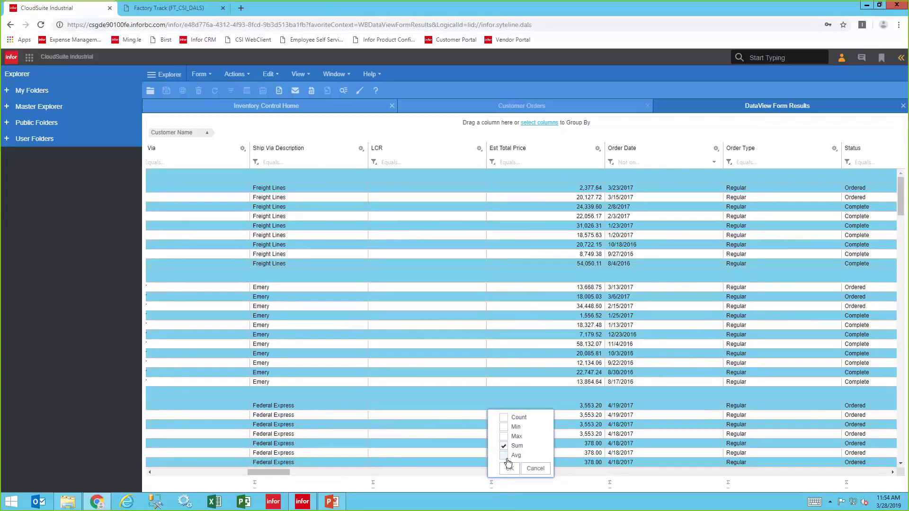
left_click(511, 468)
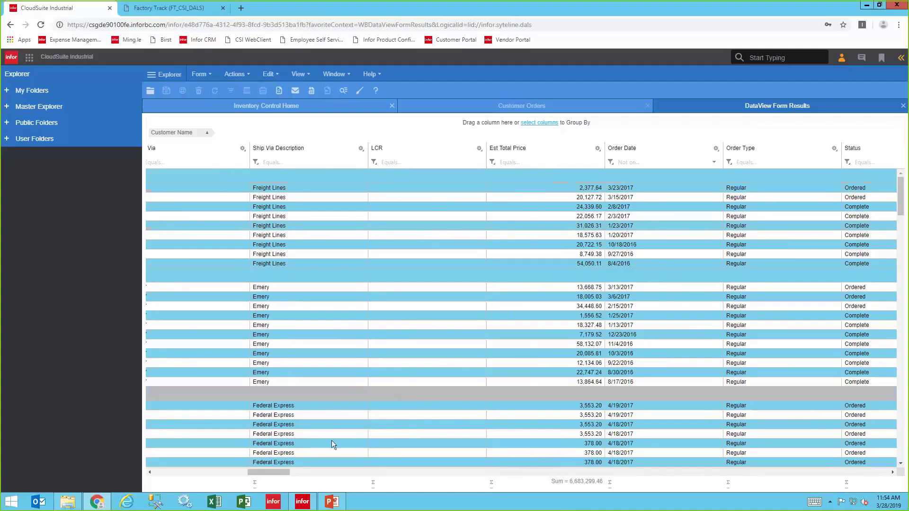
left_click_drag(279, 471, 171, 472)
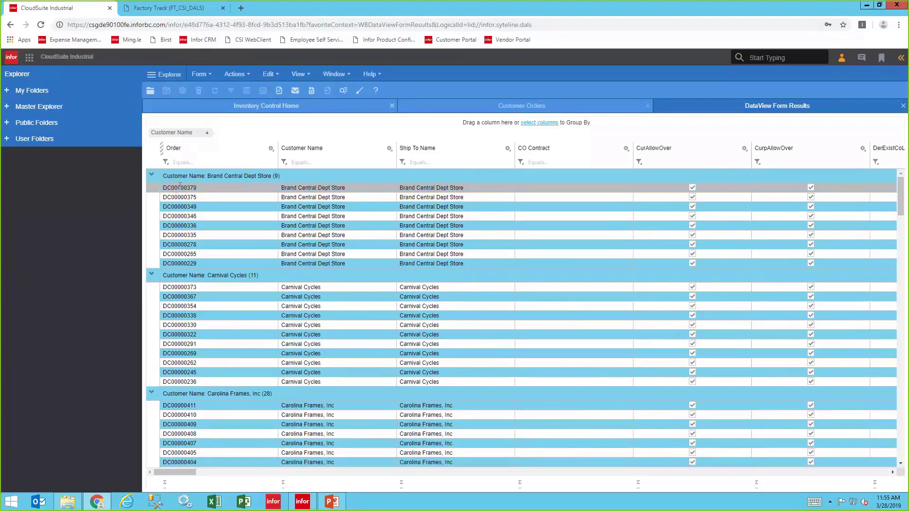
left_click(168, 263)
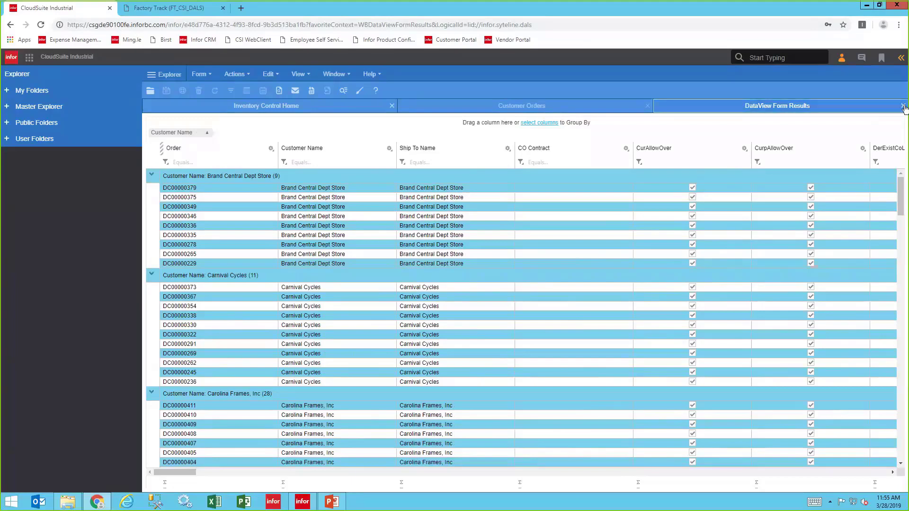
left_click(904, 106)
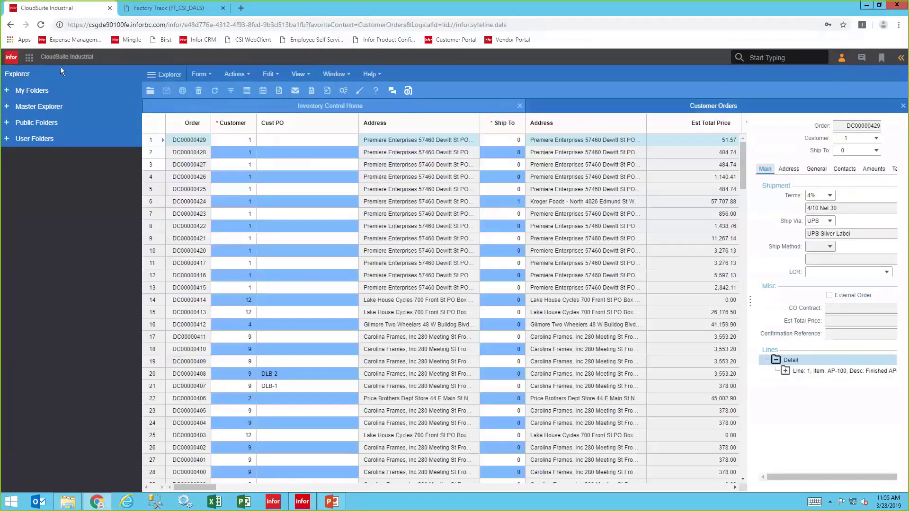
Return to the homepage, open Workflows and Process Capabilities, and open the lines of the first customer order
left_click(10, 61)
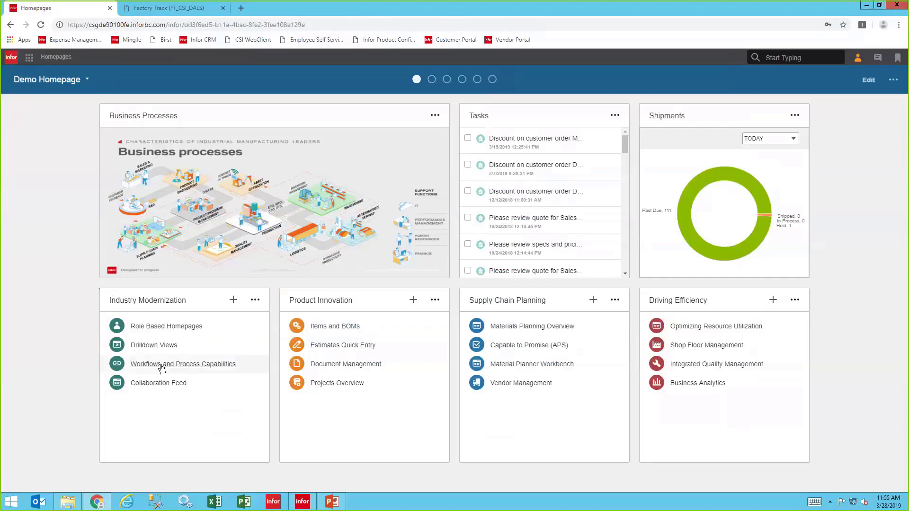
left_click(162, 364)
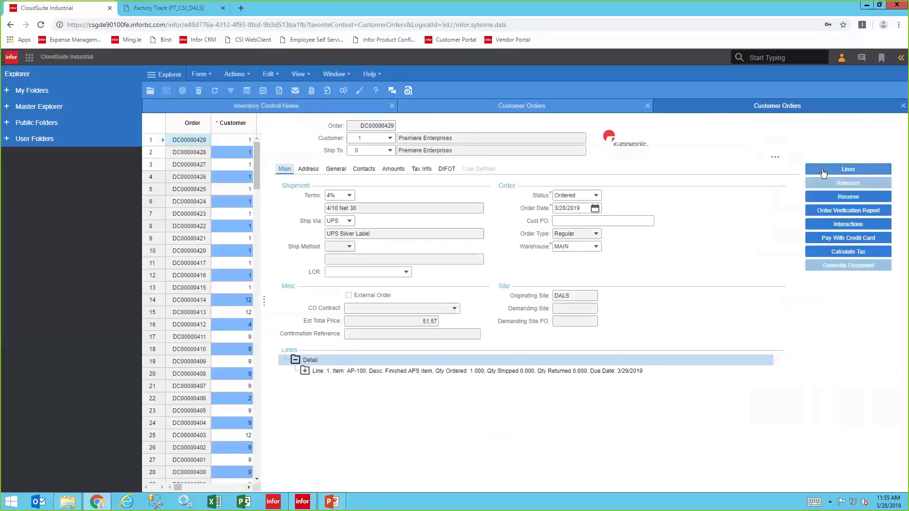
left_click(824, 173)
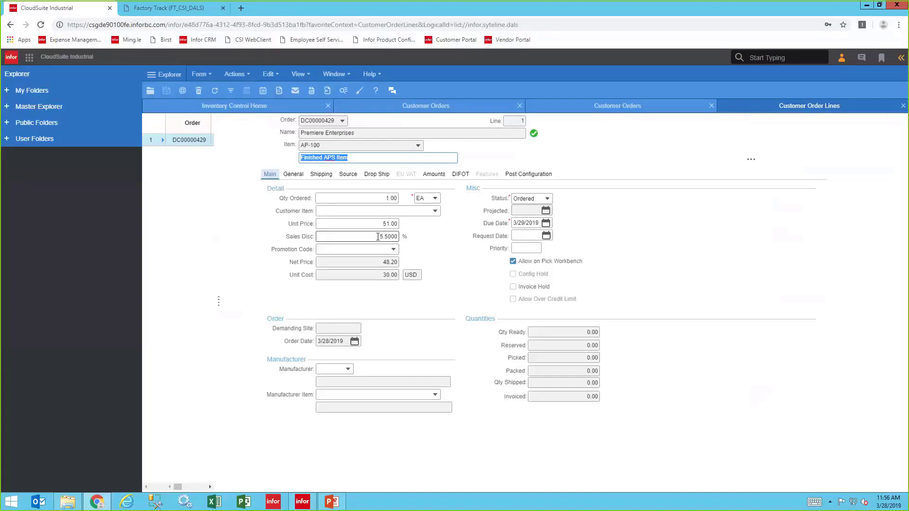
Raise the order line's sales discount by adding a leading 1, save the line and acknowledge the approval submission
left_click(378, 237)
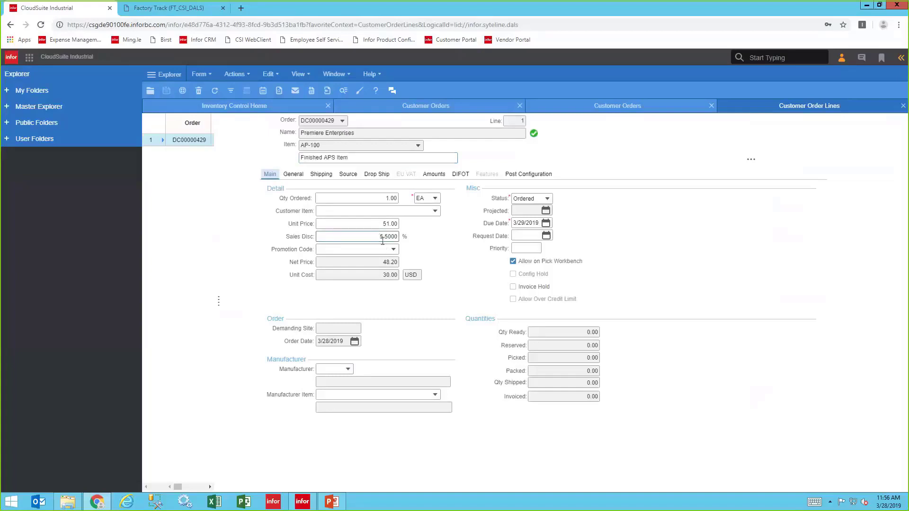
type("1")
left_click(166, 90)
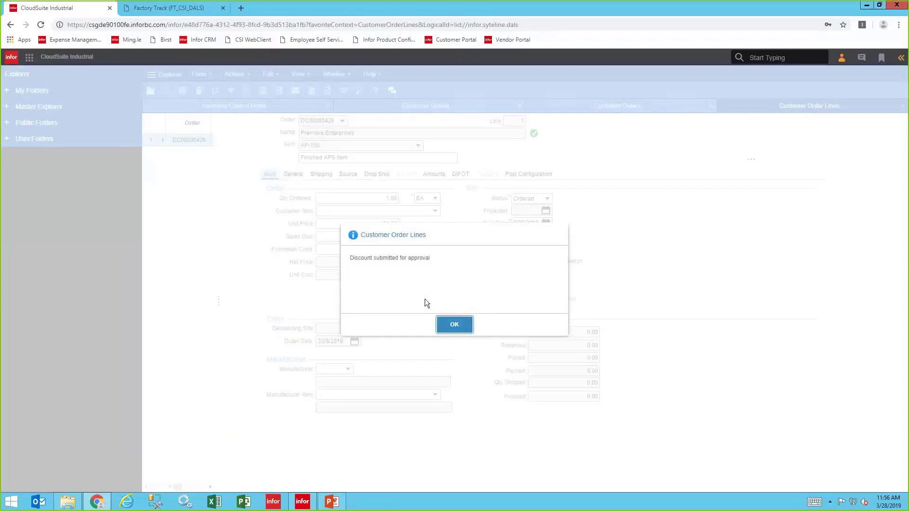
left_click(454, 325)
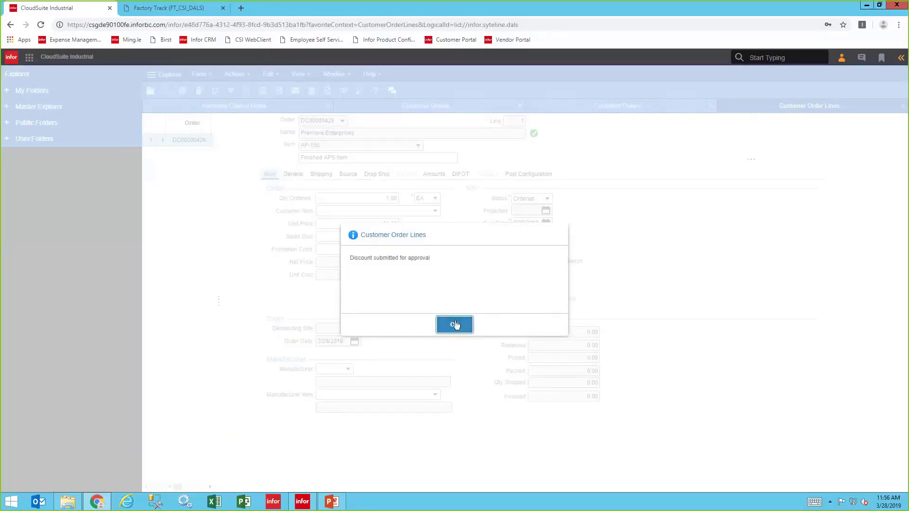